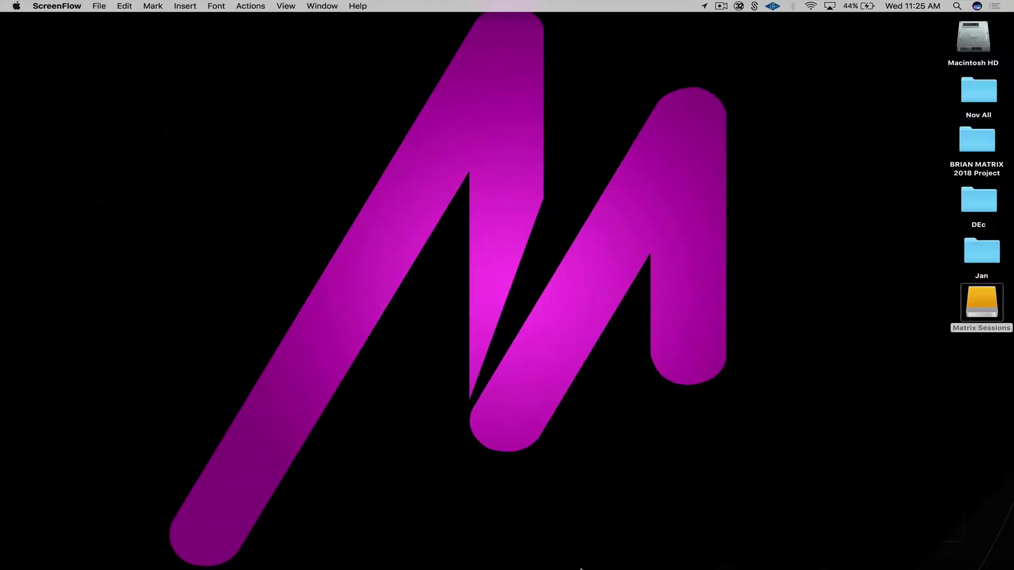
Launch Ableton Live from the Dock to show the 'Brian Matrix (Bum Bum Tam Tam)' set.
mouse_move(2, 358)
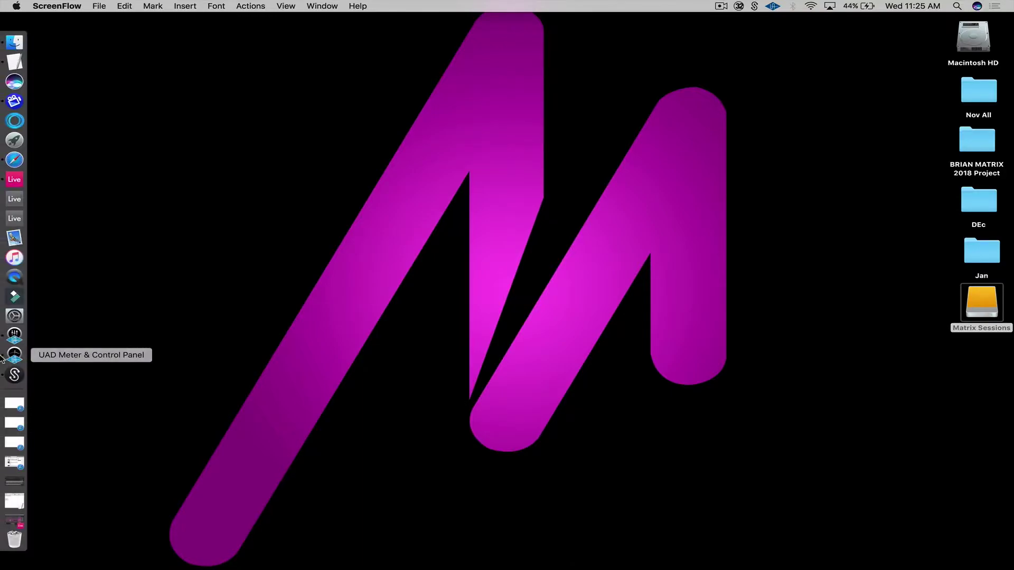
left_click(5, 179)
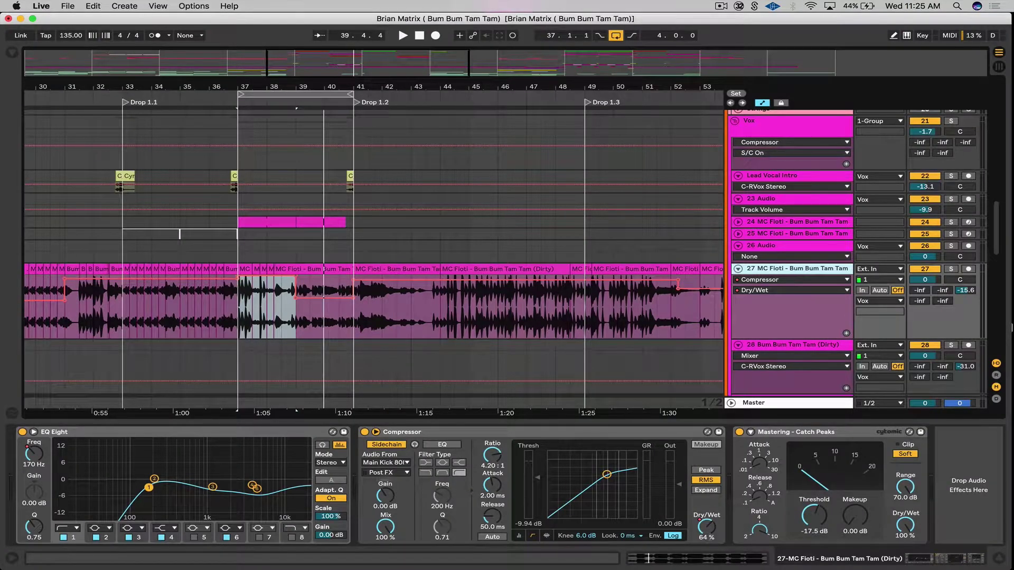
Zoom to bars 37–39, solo vocal track 27 and reveal the Compressor's sidechain settings.
key("z")
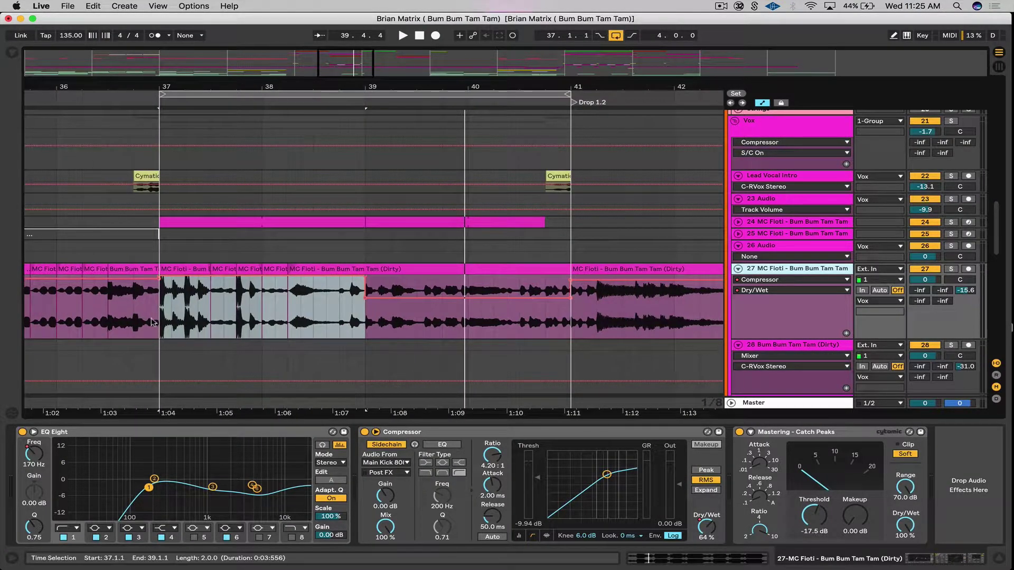
left_click(167, 327)
left_click(951, 268)
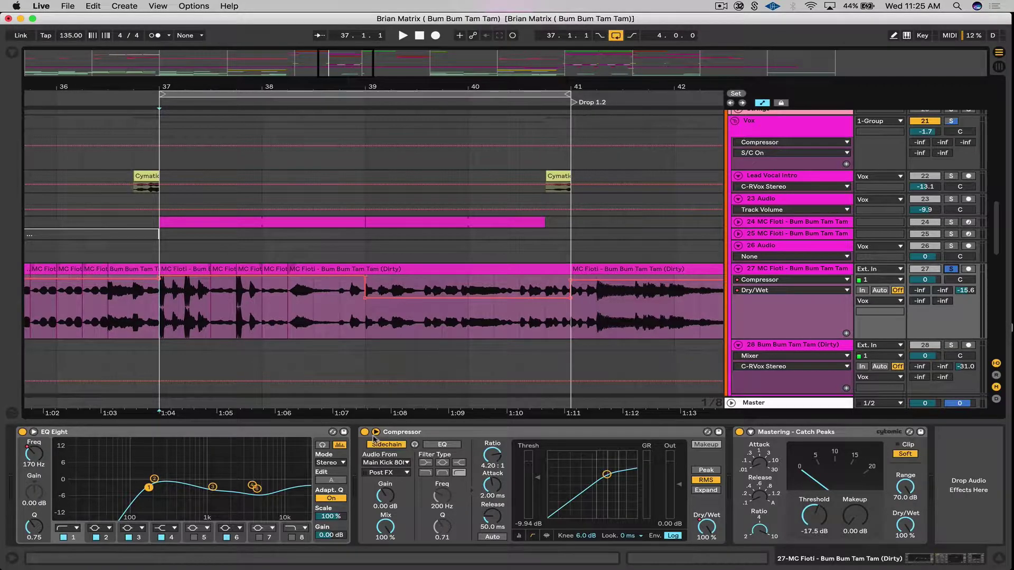
left_click(375, 432)
left_click(375, 432)
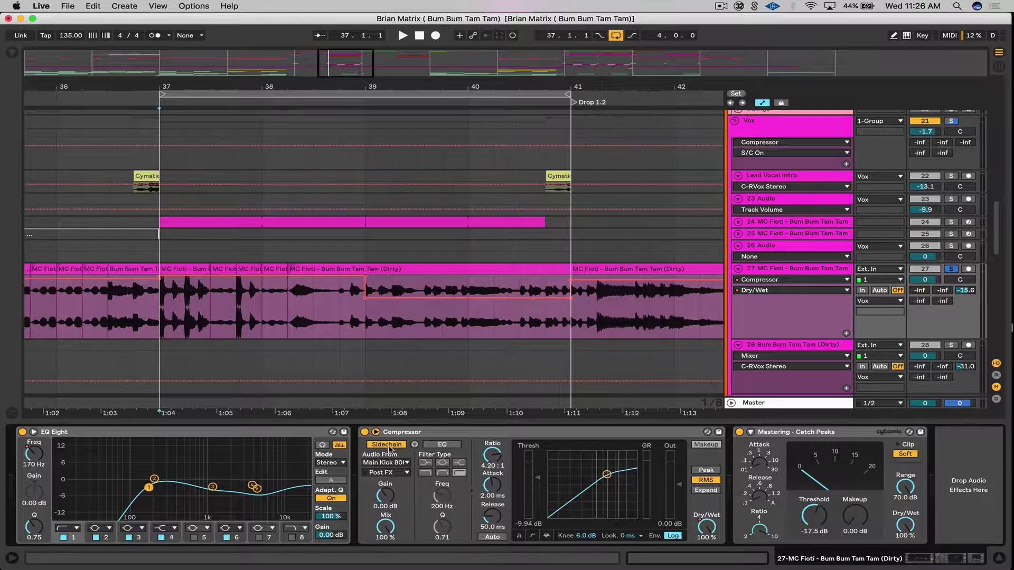
Keep Main Kick 808 as the Compressor's sidechain Audio From source.
left_click(395, 463)
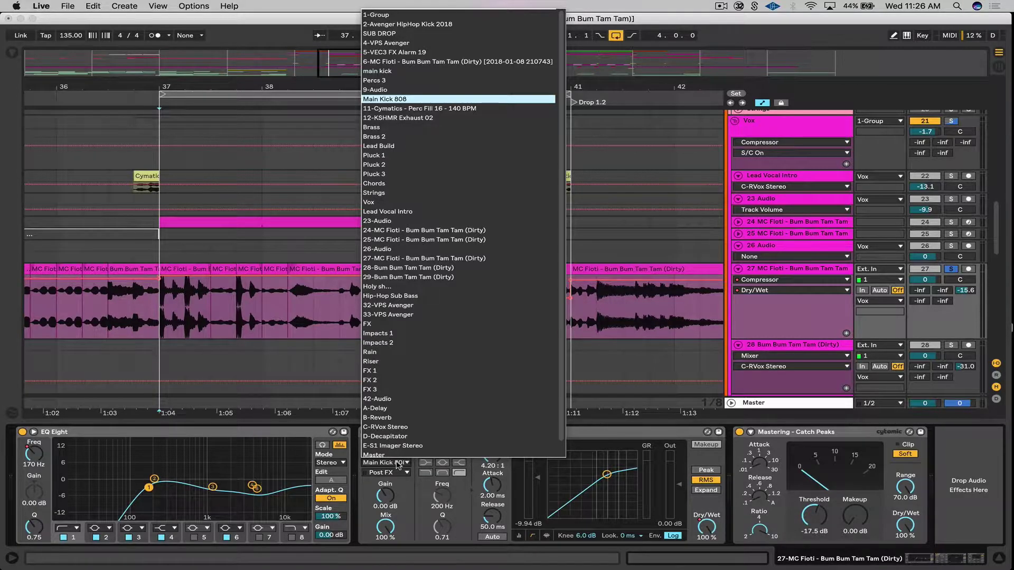
left_click(398, 464)
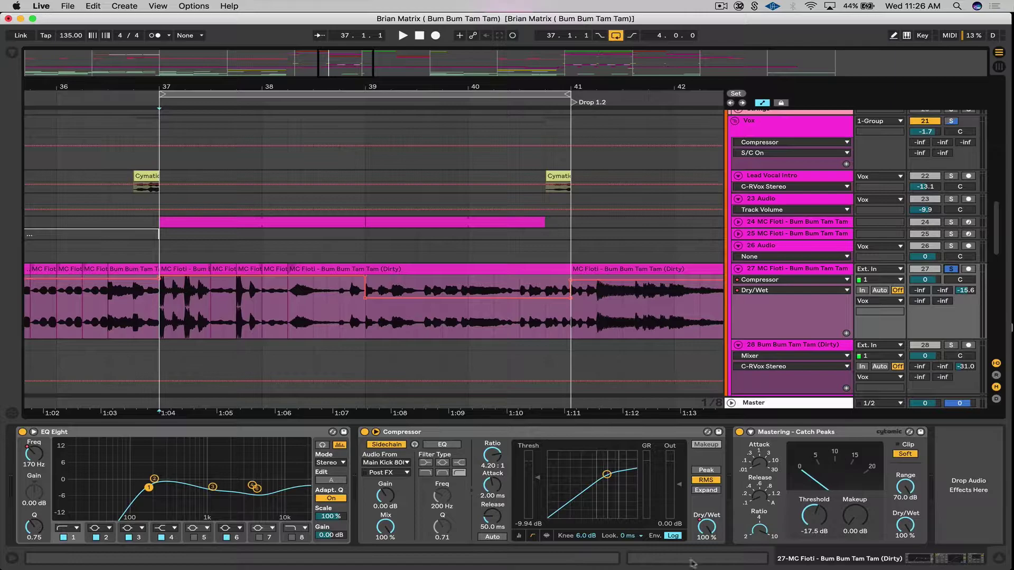
Select and play bars 37–39 of the sidechained vocal, then select bars 39–41.
left_click(161, 333)
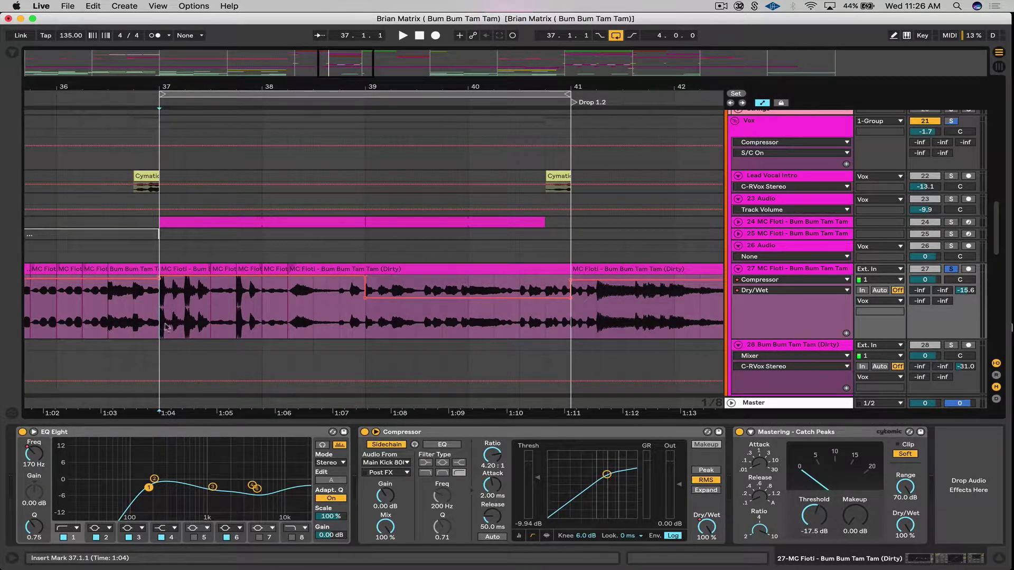
left_click_drag(162, 333, 366, 279)
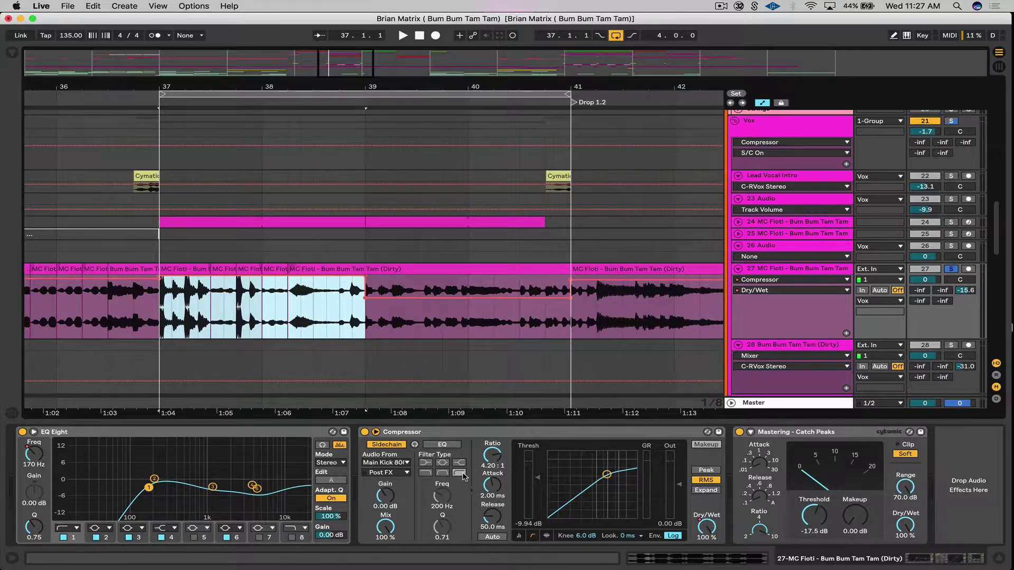
key("space")
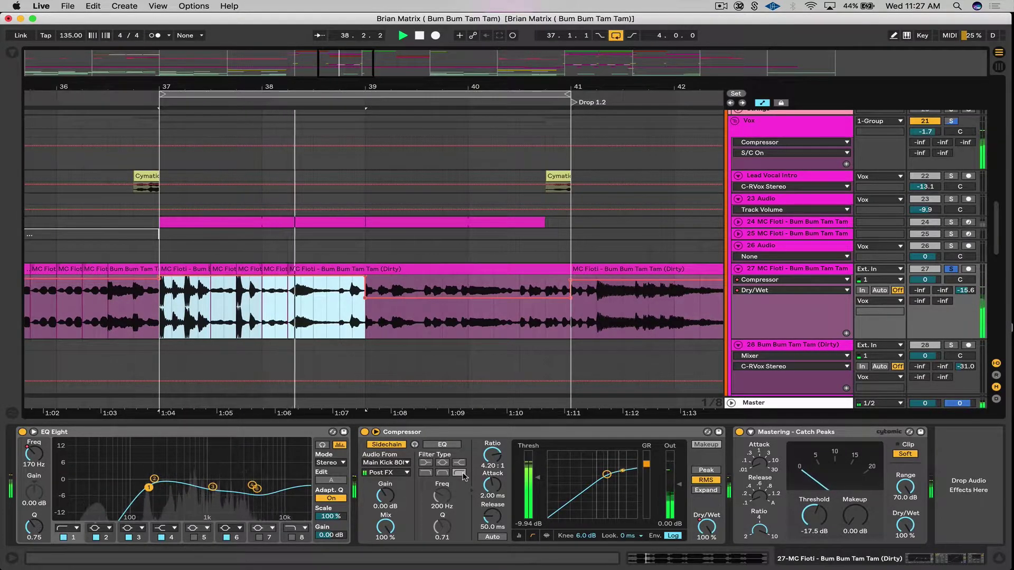
key("space")
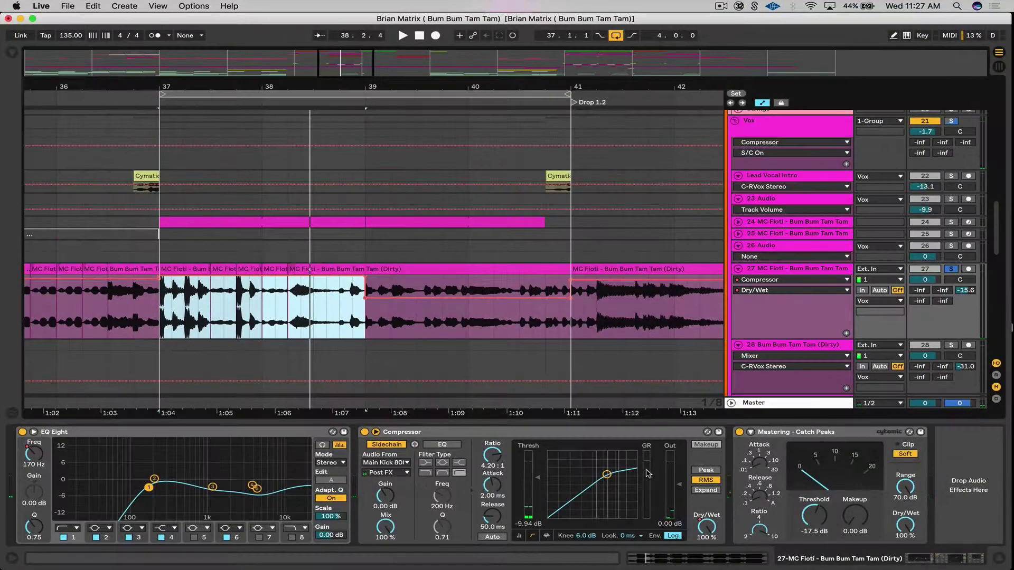
left_click(367, 323)
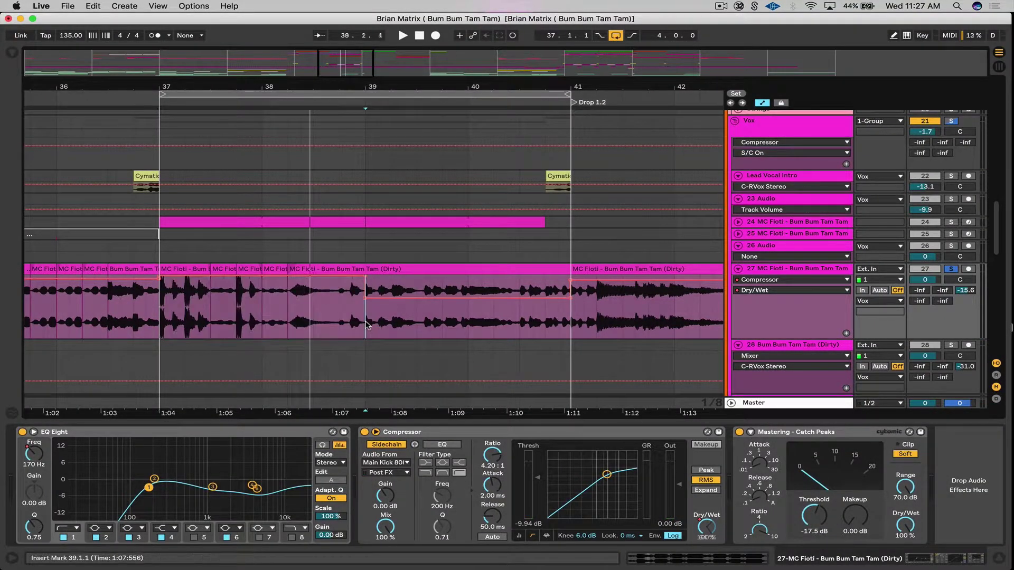
left_click_drag(371, 324, 573, 327)
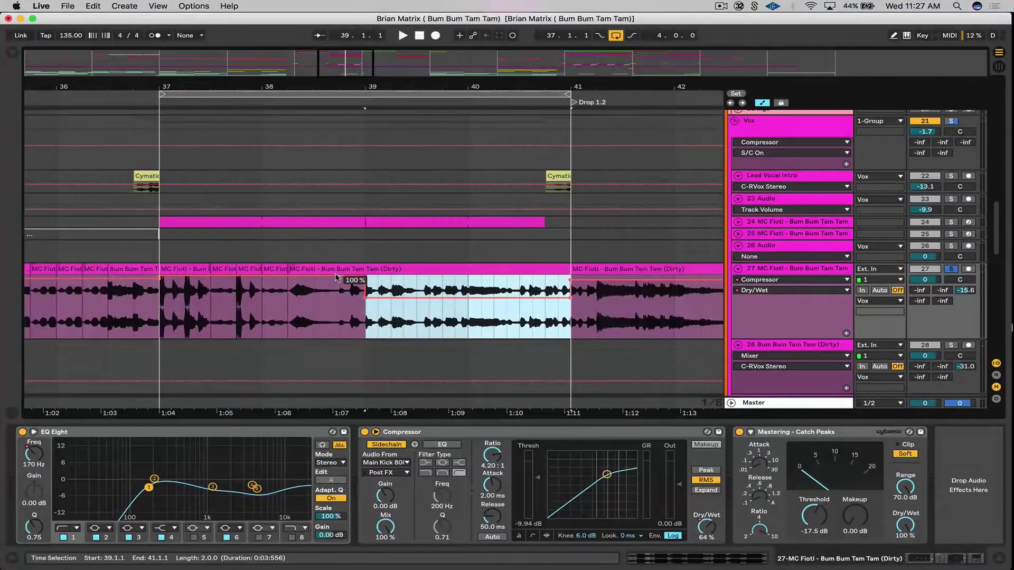
Compare the vocal from bar 37 with the Compressor bypassed and then active.
left_click(164, 325)
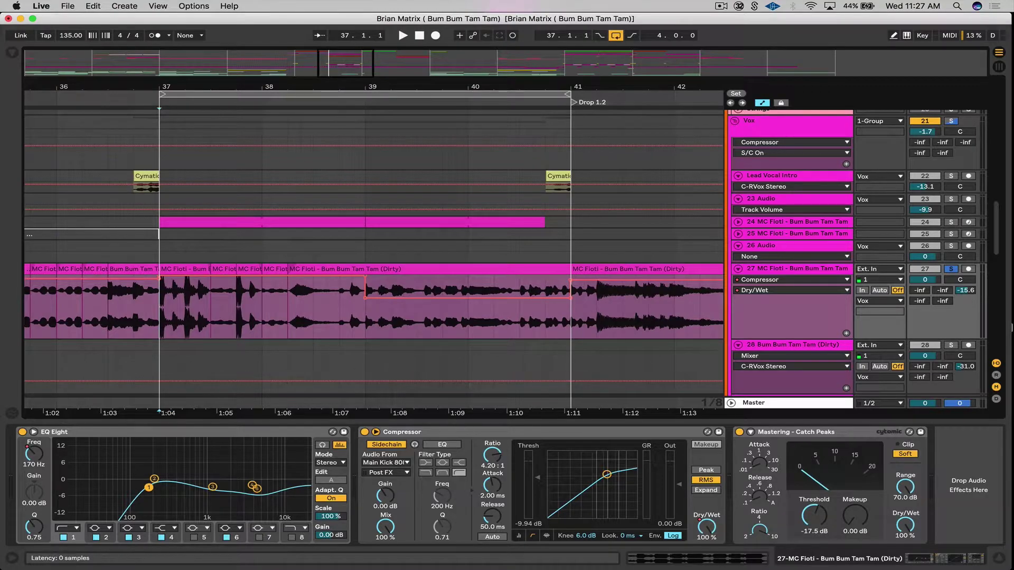
left_click(364, 432)
key("space")
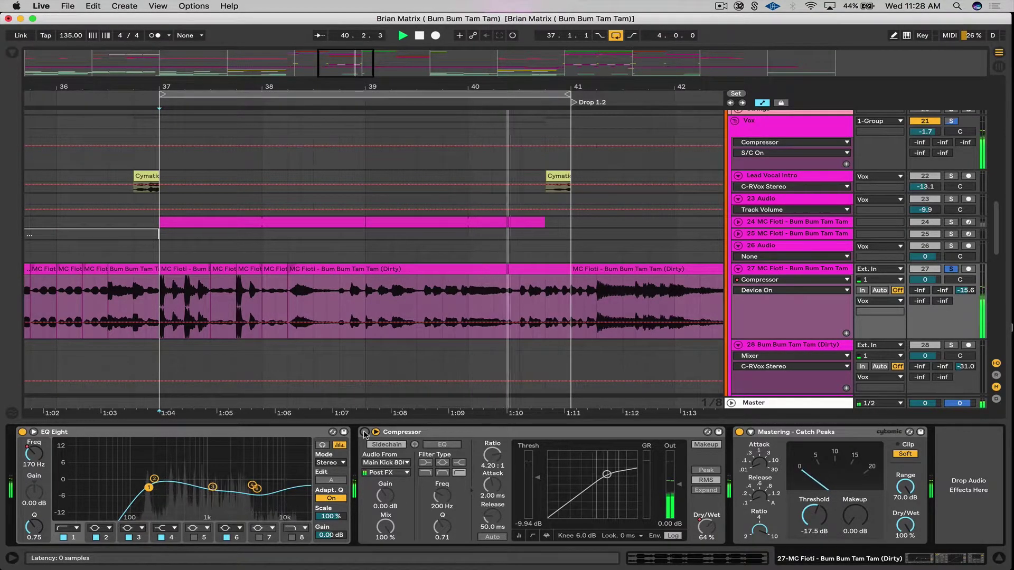
left_click(364, 432)
key("space")
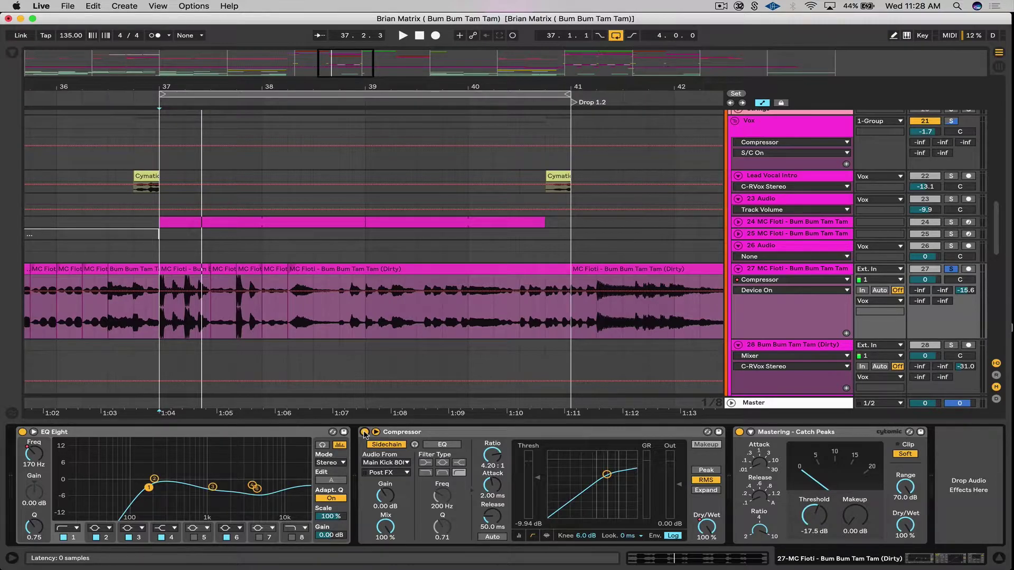
Play again, nudge Dry/Wet to 99%, then re-enable its automation.
key("space")
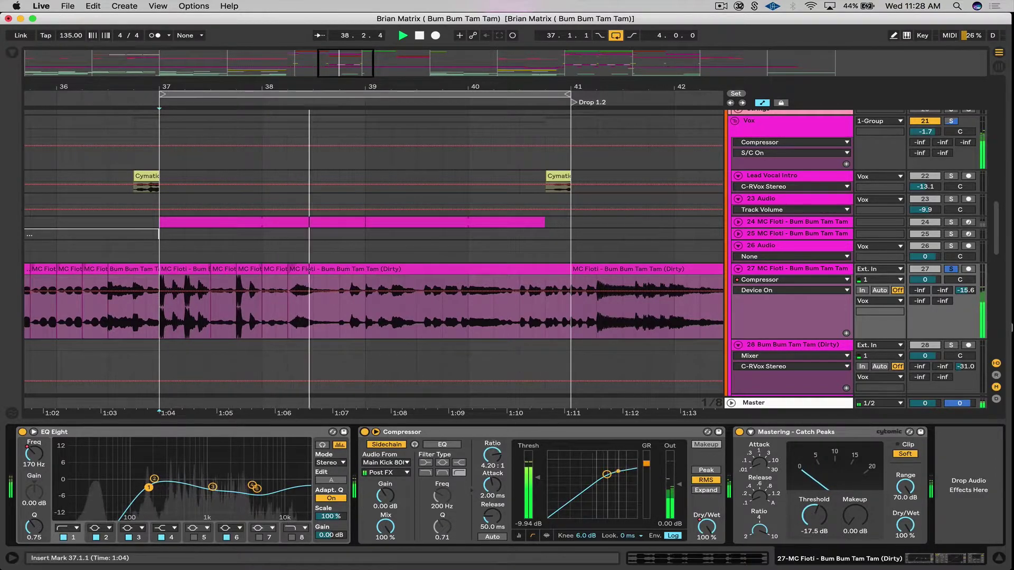
left_click_drag(707, 529, 707, 533)
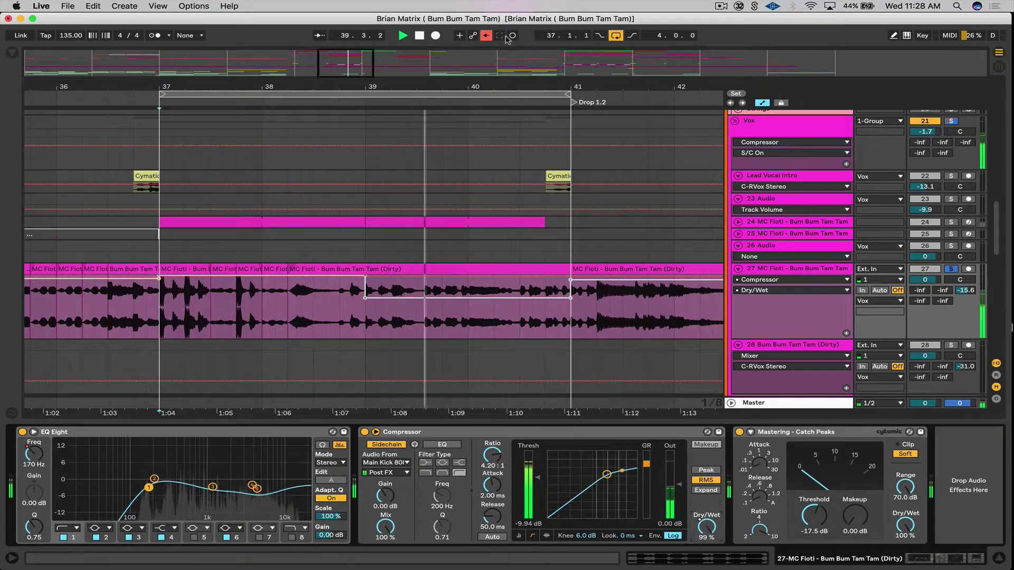
left_click(487, 36)
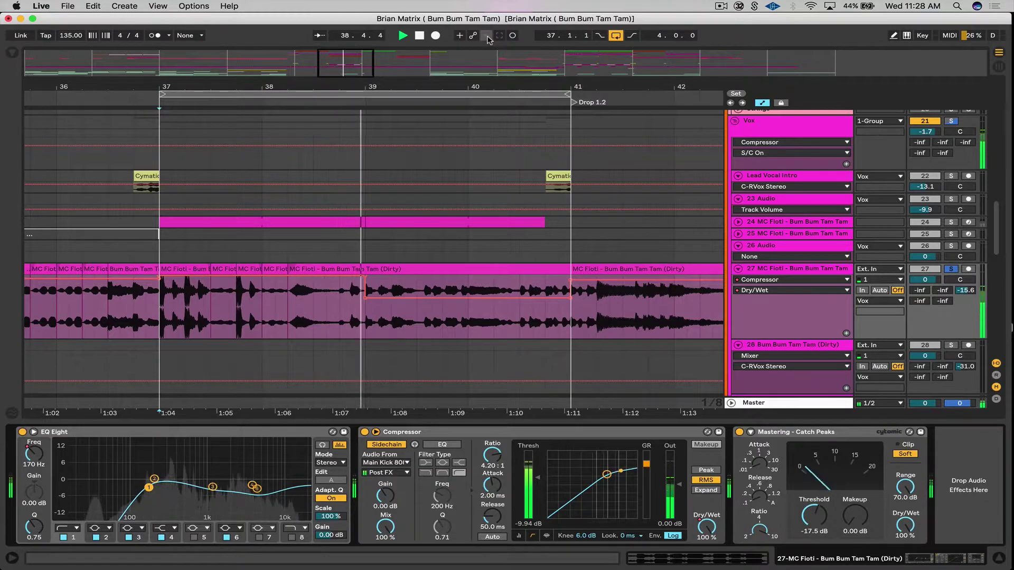
Select Main Kick 808, then vocal track 27, and play from bar 37 until near bar 41.
scroll(558, 178, "up", 10)
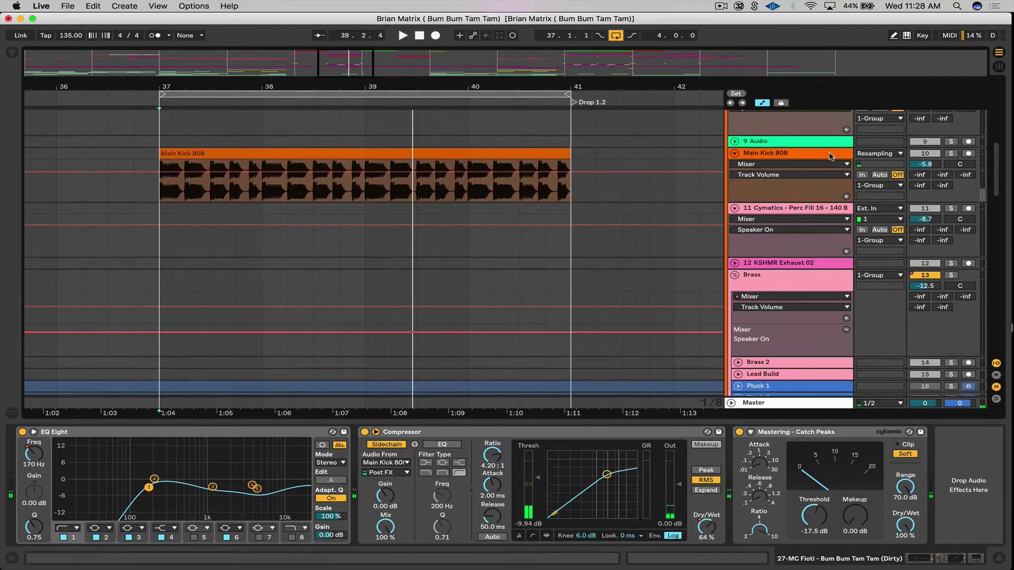
left_click(766, 153)
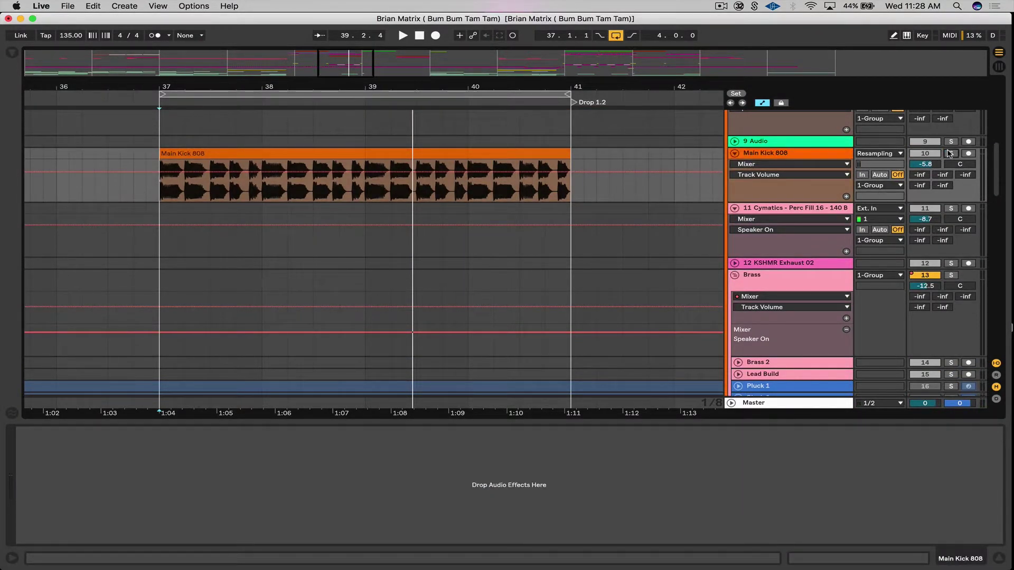
scroll(772, 256, "down", 10)
left_click(780, 233)
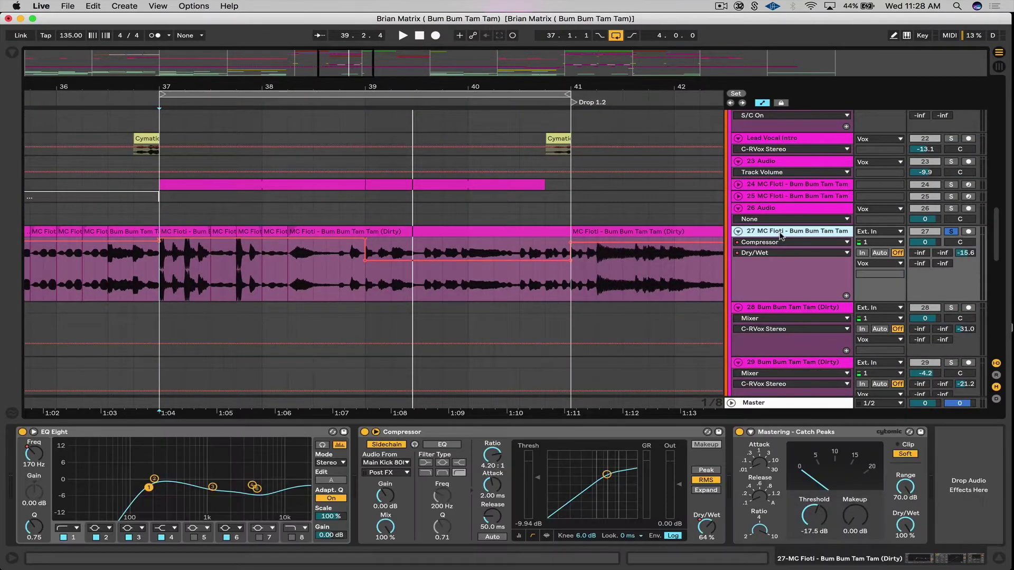
key("space")
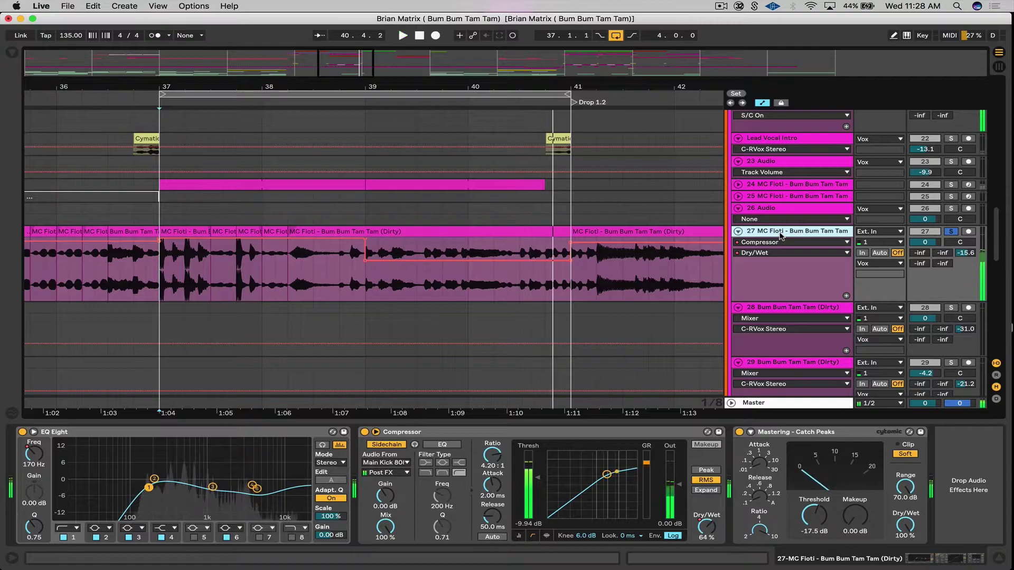
key("space")
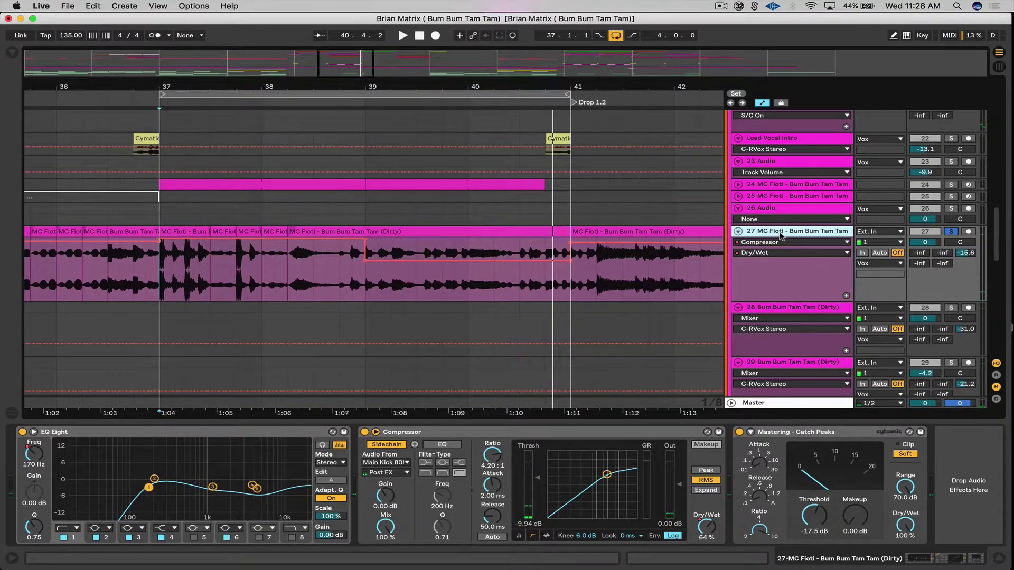
Select bars 37–39, then bars 39–41, and zoom out to show bars 27–43.
left_click(156, 295)
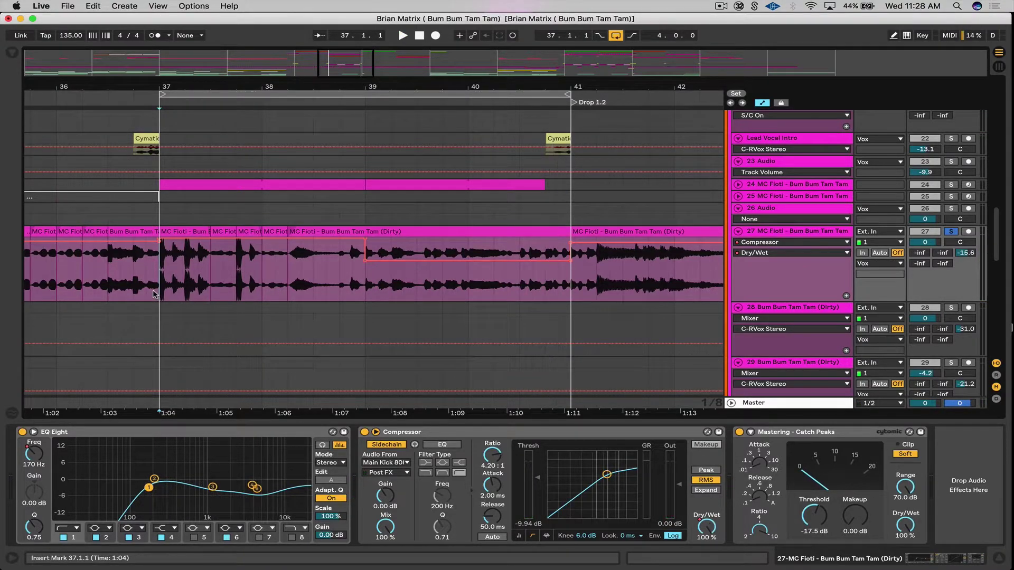
left_click_drag(161, 294, 364, 285)
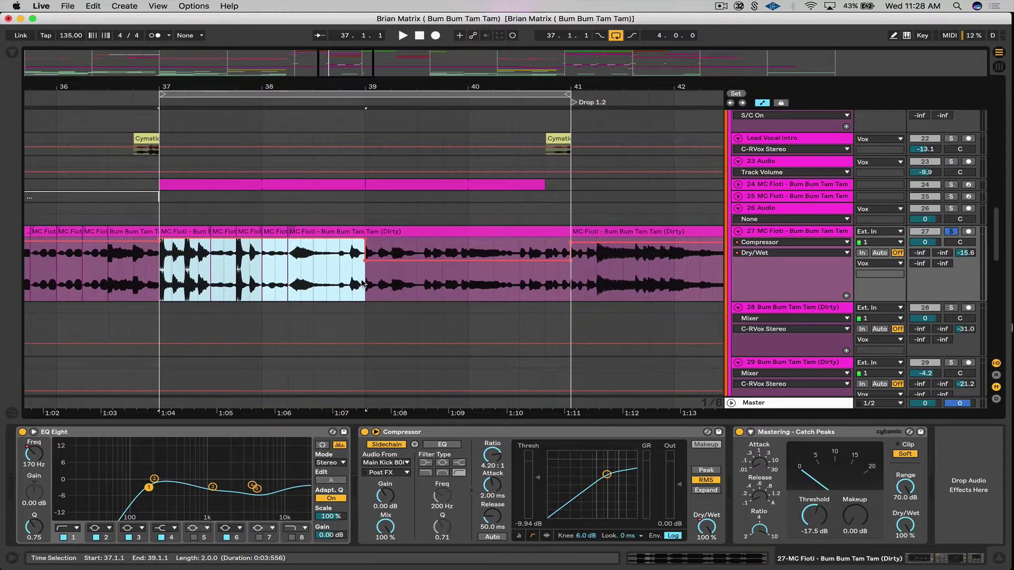
left_click(365, 288)
left_click_drag(363, 288, 569, 287)
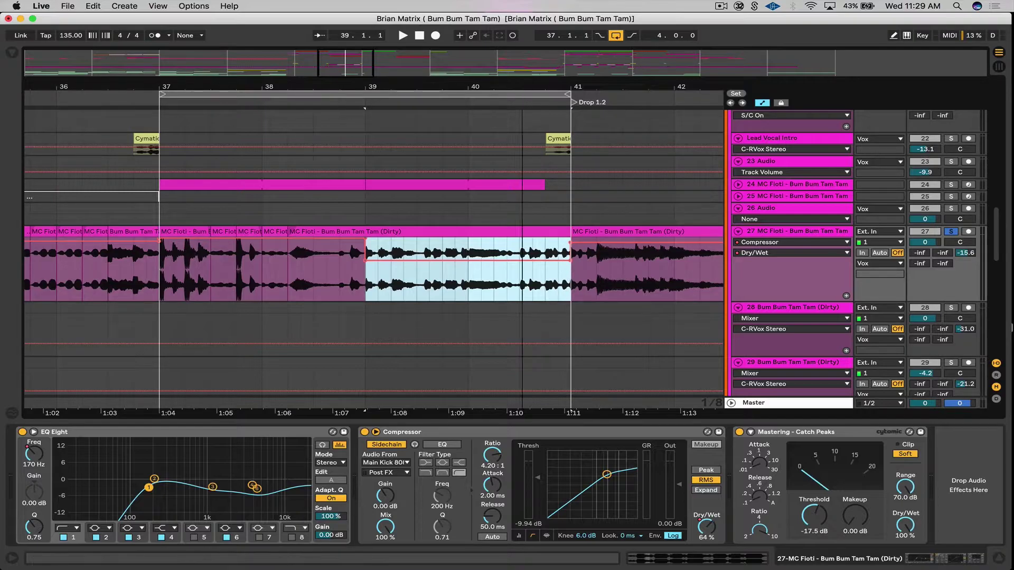
left_click_drag(521, 87, 607, 86)
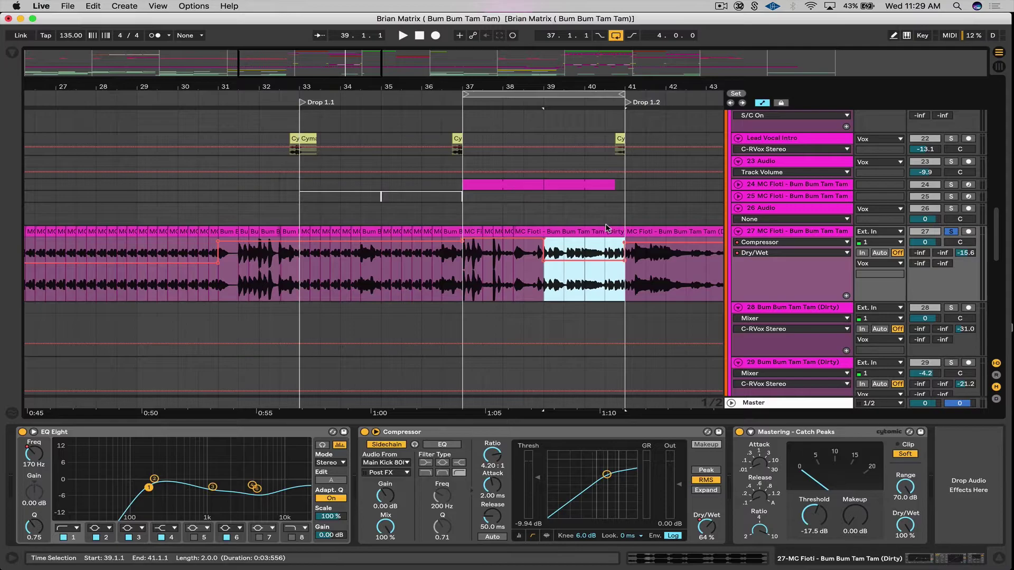
Unfold vocal-chop track 24 and show its sampler and effects.
left_click(738, 184)
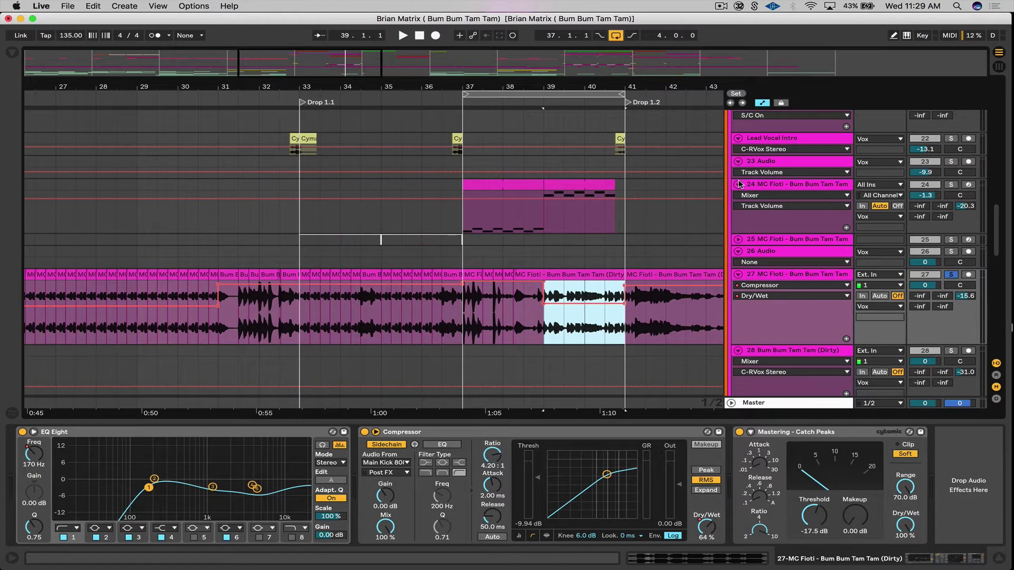
left_click(765, 184)
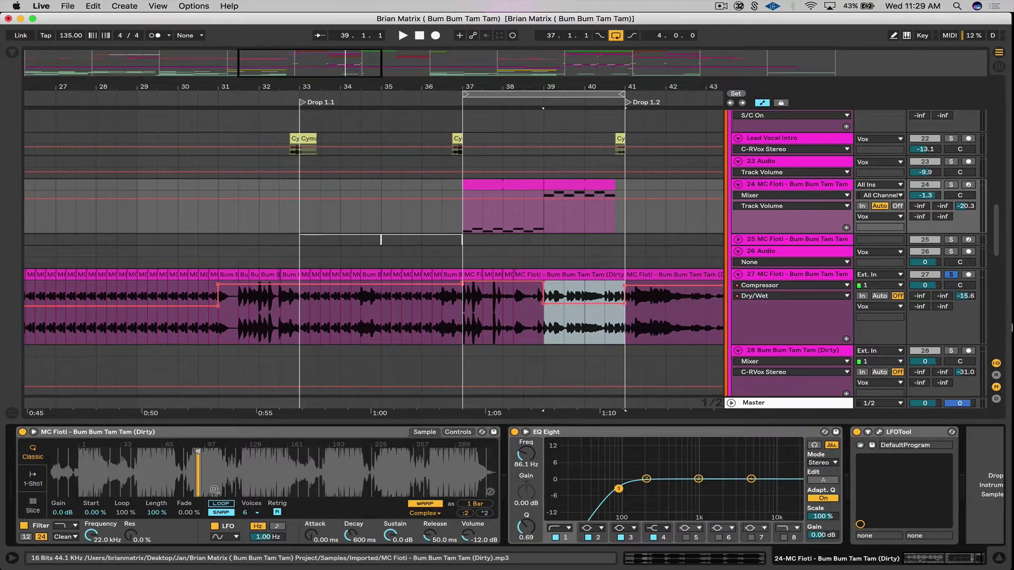
scroll(203, 477, "up", 5)
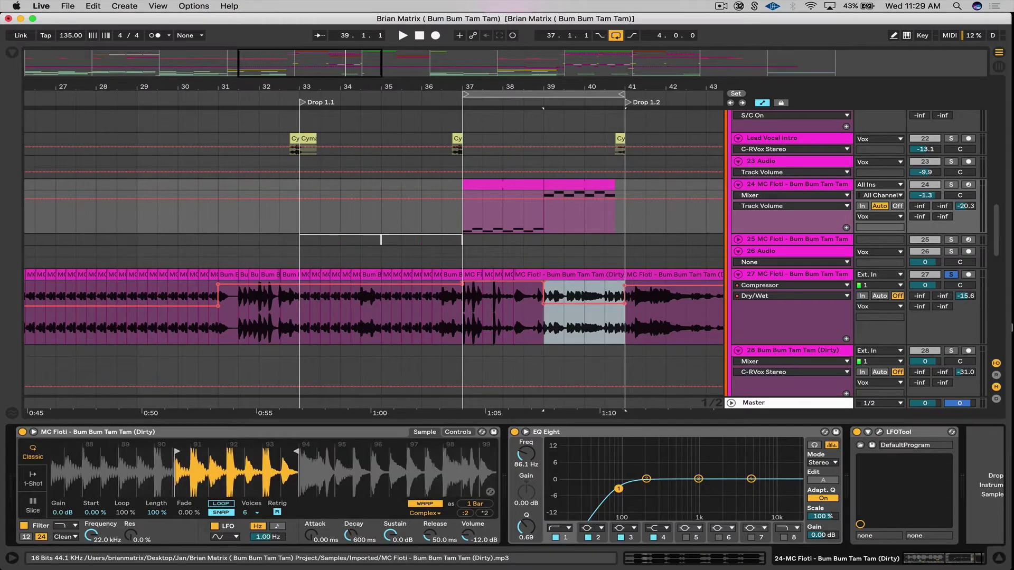
scroll(233, 475, "down", 2)
left_click(249, 482)
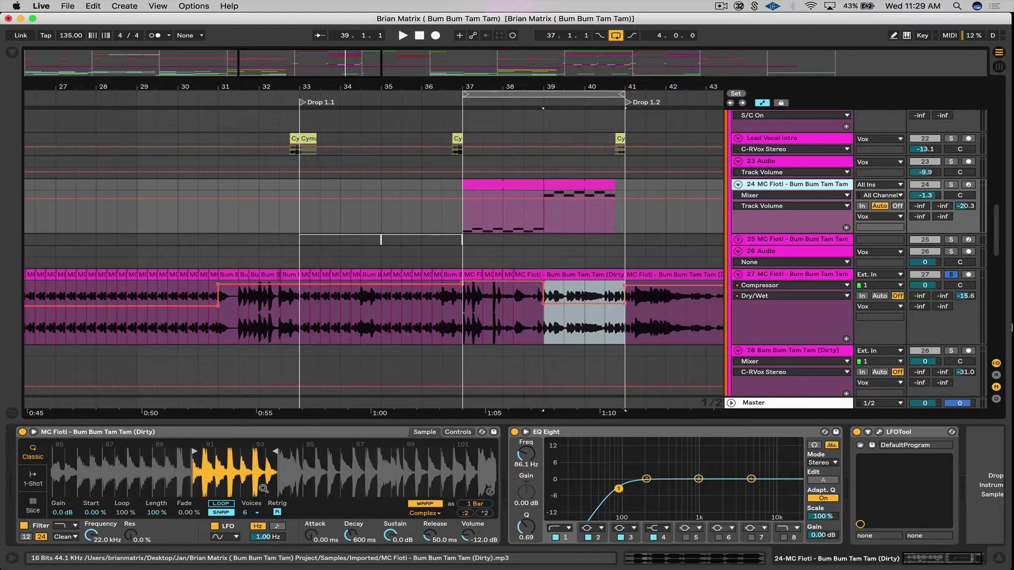
scroll(221, 475, "up", 4)
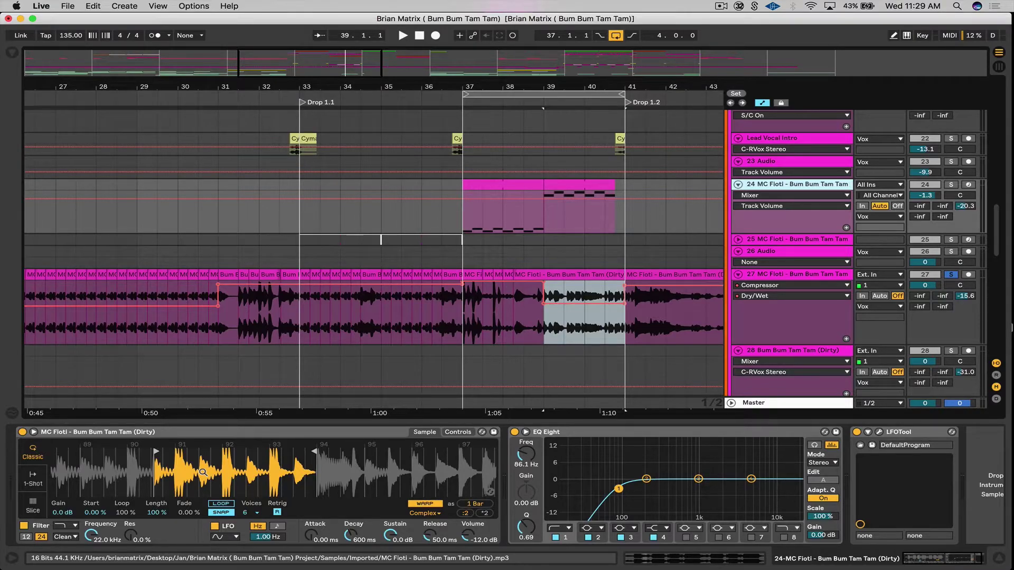
Transpose all of the chop clip's notes up an octave to C3 and C#3.
double_click(530, 184)
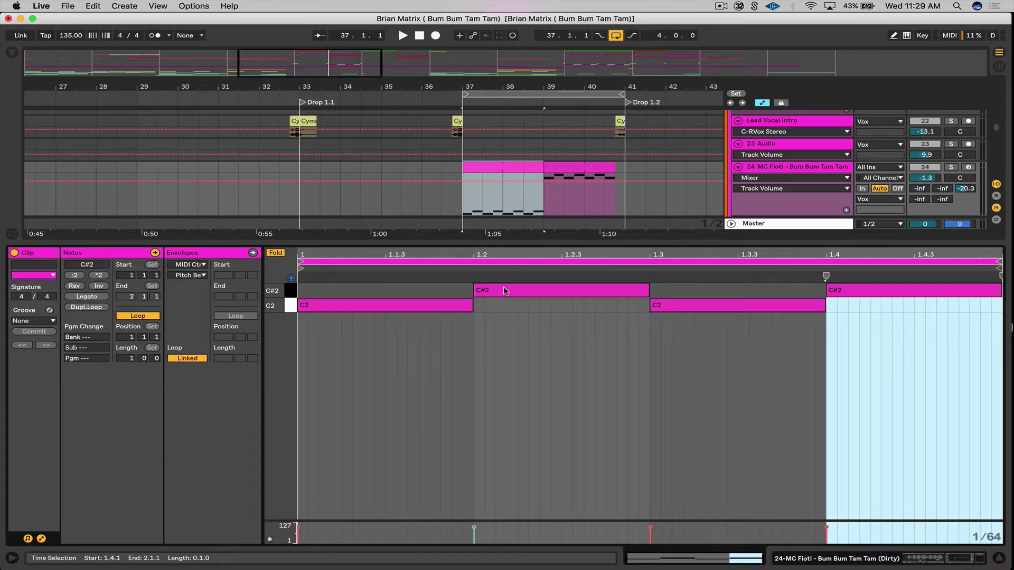
left_click(786, 169)
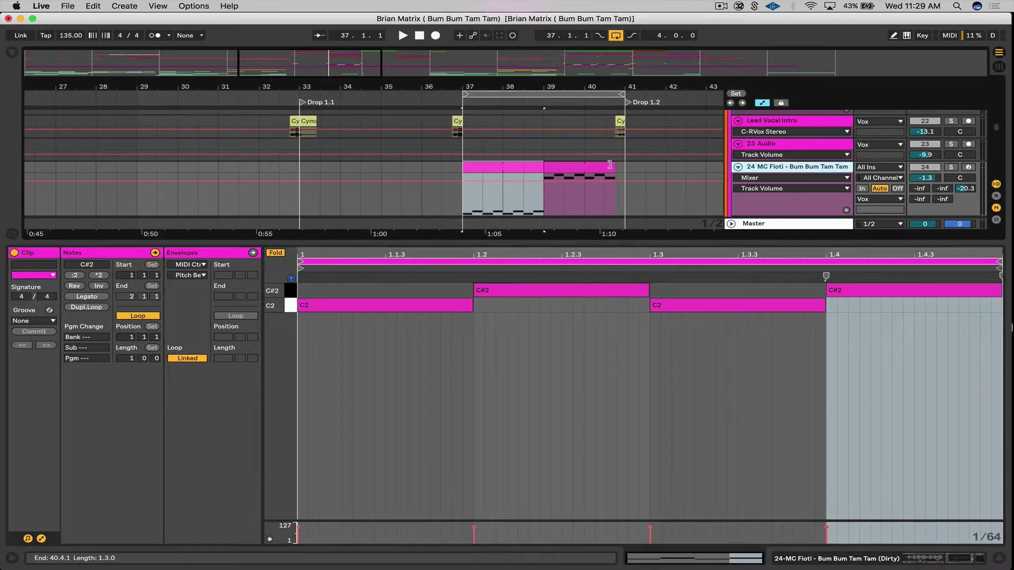
key("super+a")
key("shift+Up")
left_click(390, 341)
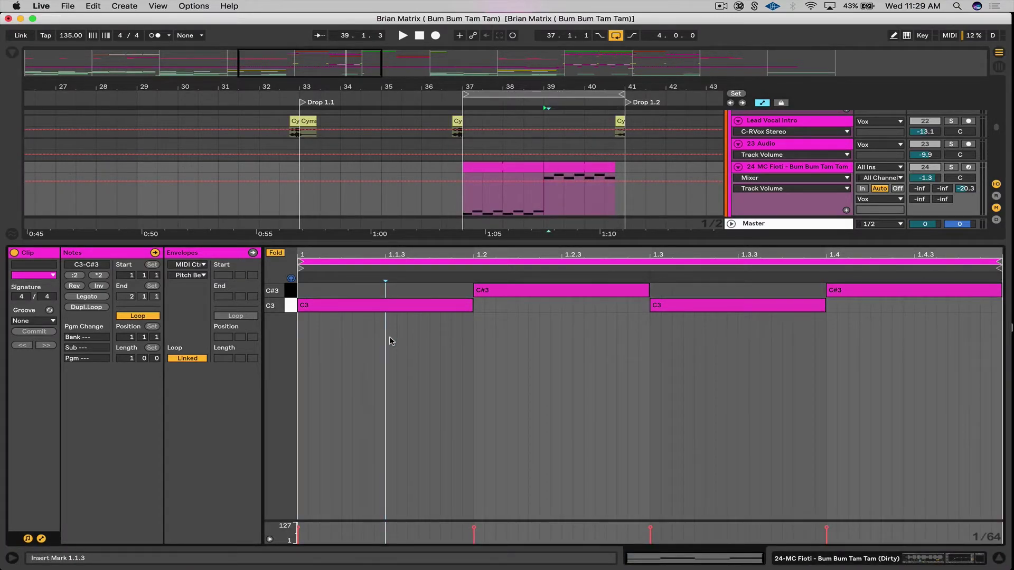
Select the bars 37–39 chop clip, solo track 24 and play it from bar 37.
left_click(771, 168)
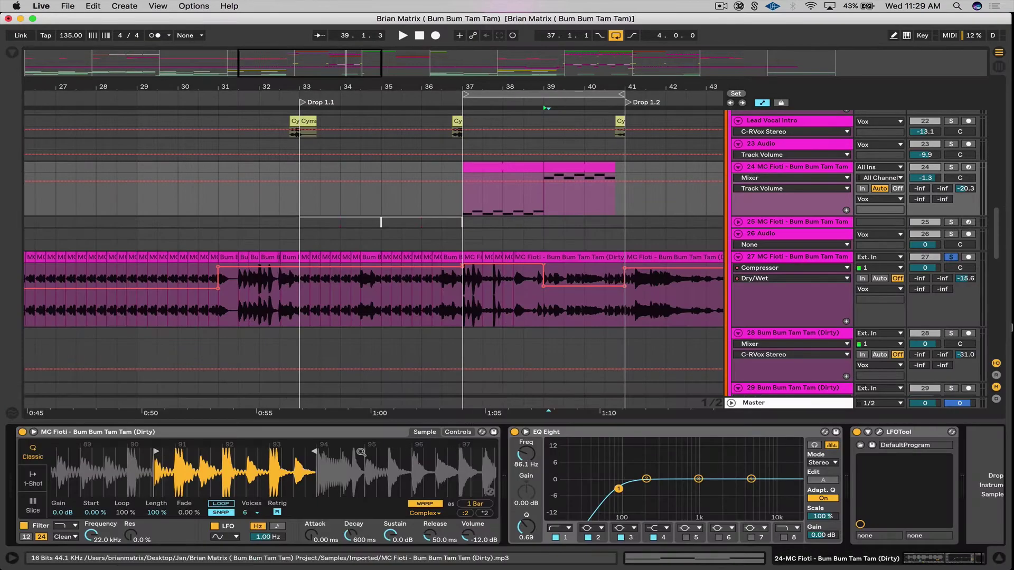
left_click(534, 167)
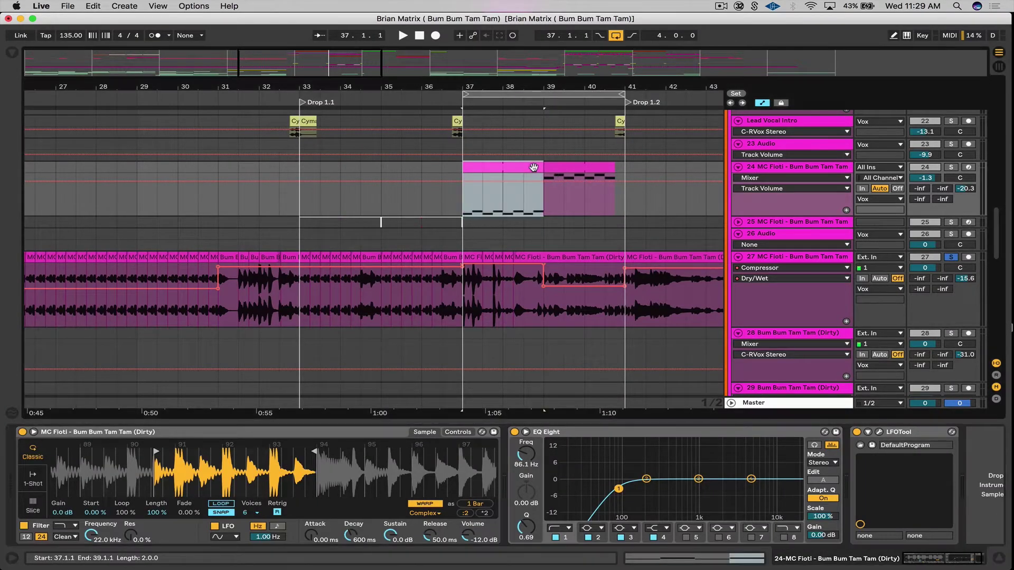
left_click(951, 167)
key("space")
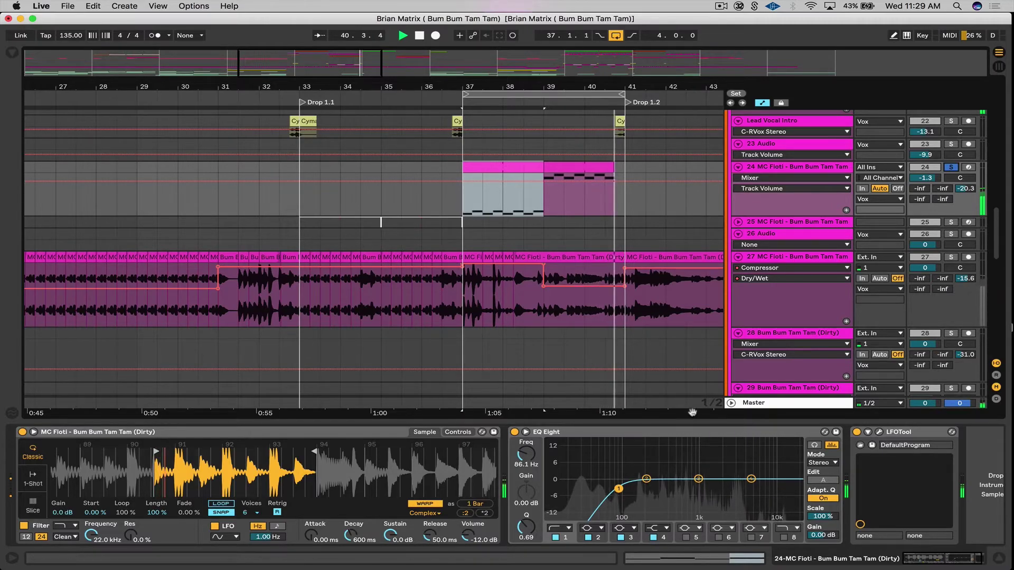
key("space")
Add Main Kick 808 and then the compressed MC Fioti vocal to the solo, auditioning each.
scroll(755, 338, "up", 10)
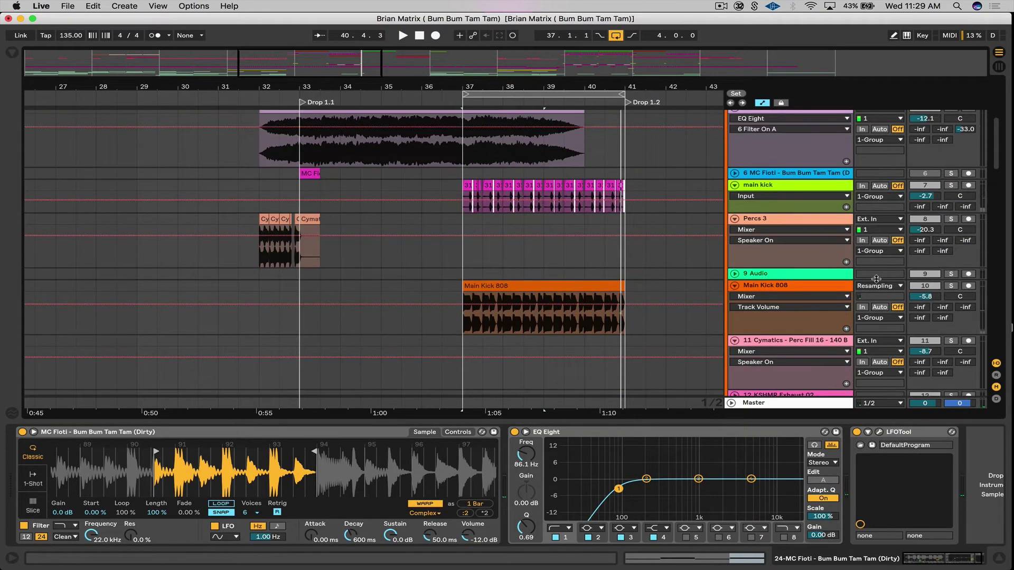
left_click(951, 285)
key("space")
scroll(817, 305, "down", 10)
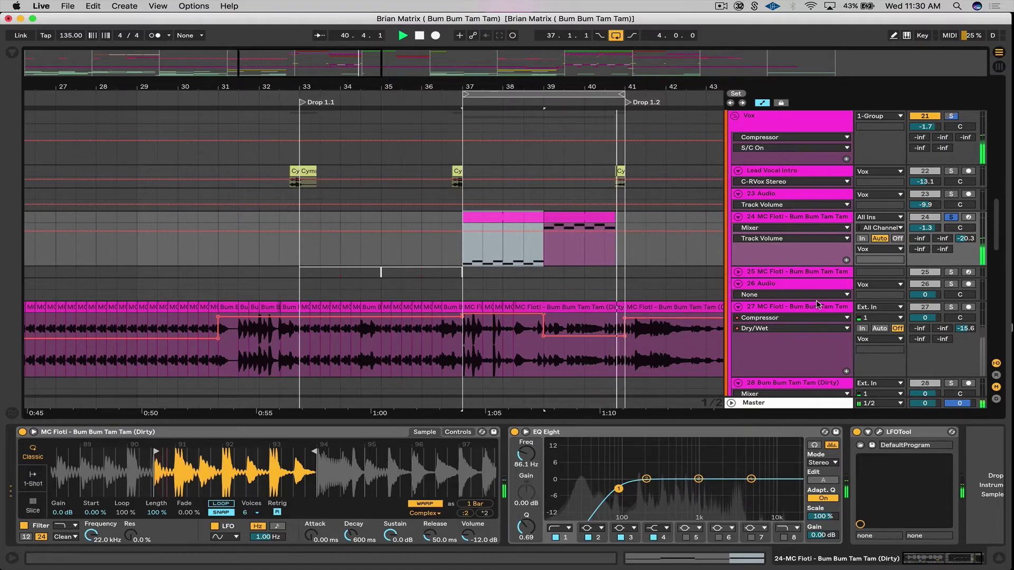
key("space")
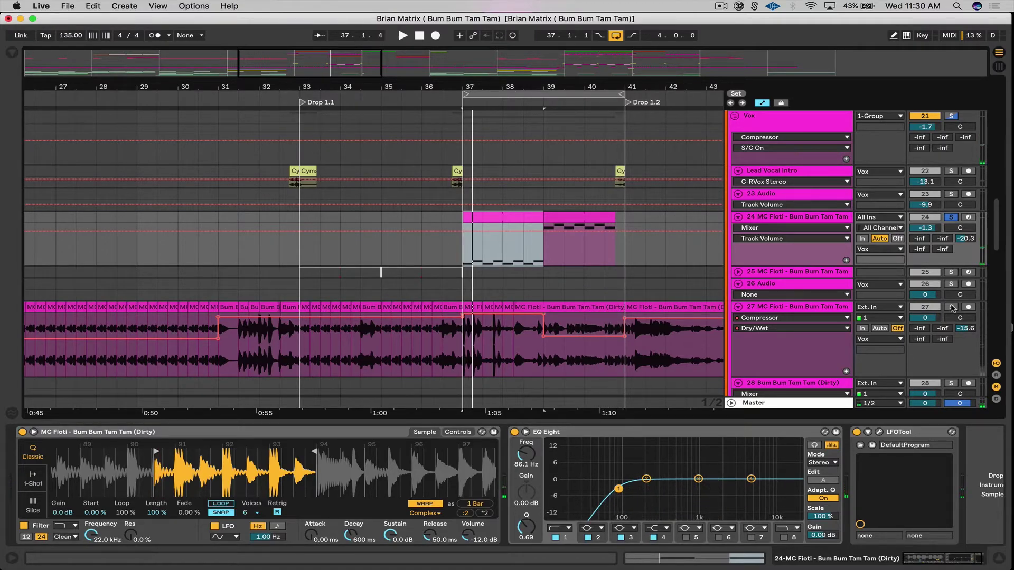
left_click(951, 307)
key("space")
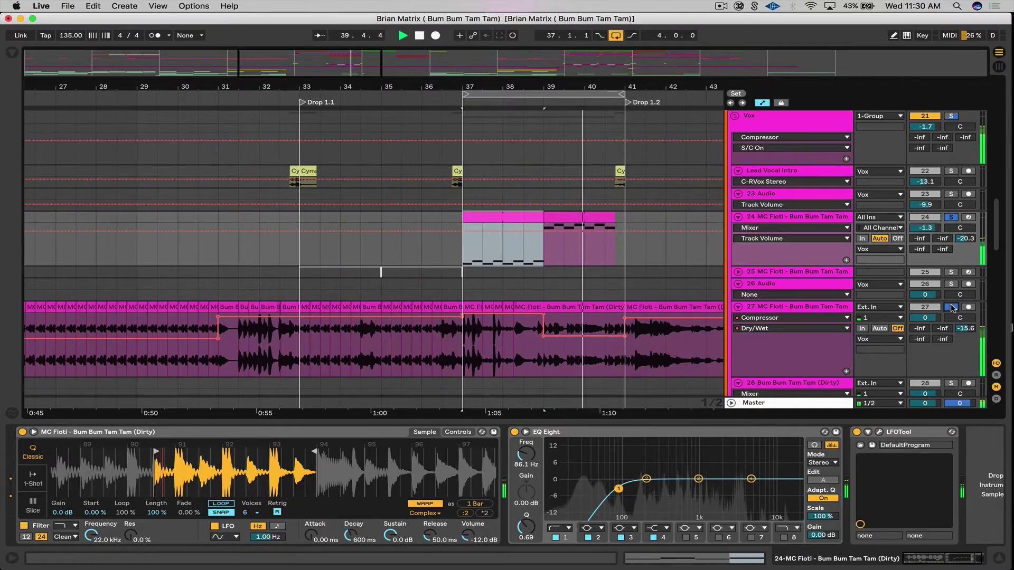
Stop playback and display vocal track 27's EQ Eight, Compressor and Mastering devices.
key("space")
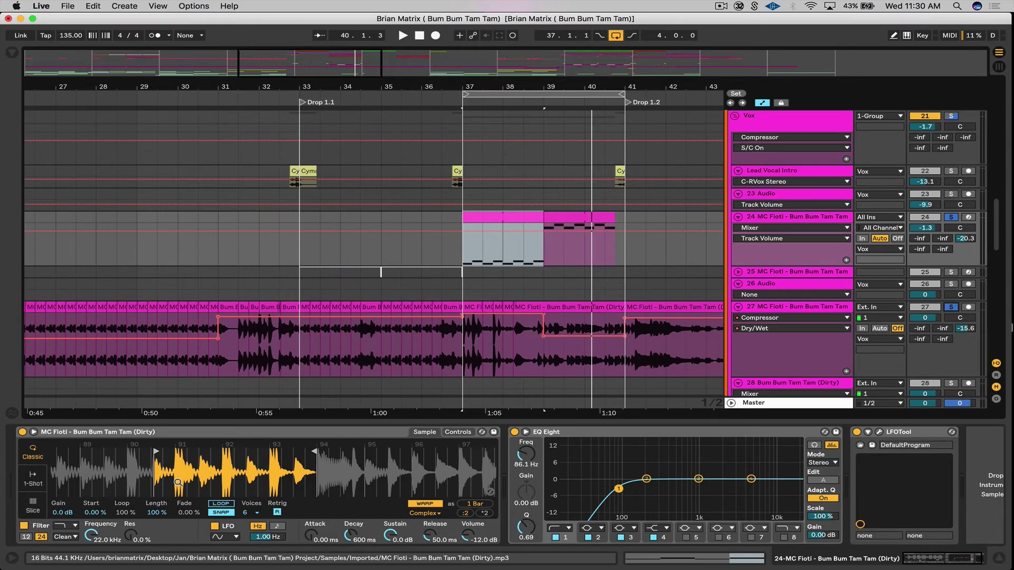
left_click(775, 308)
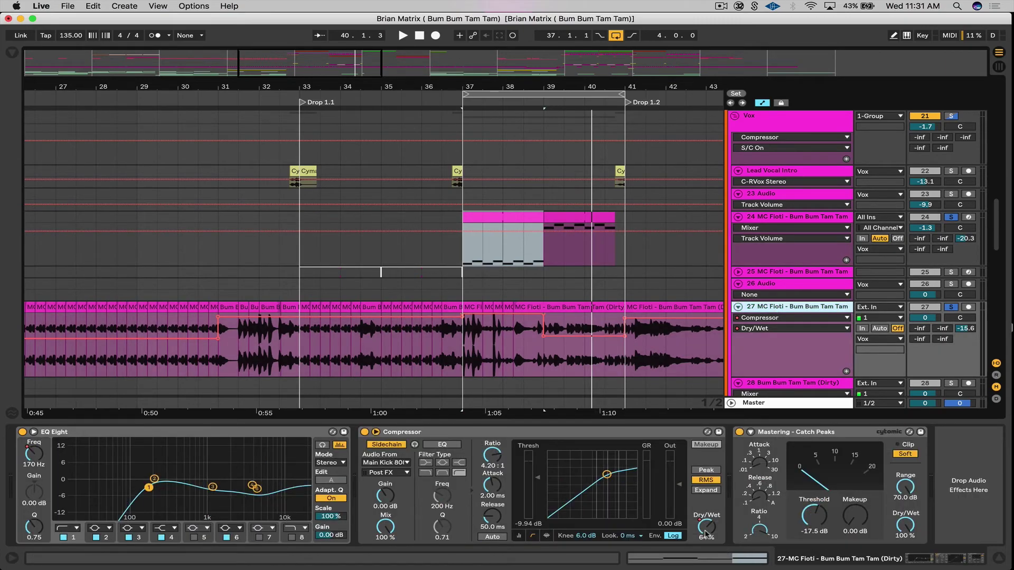